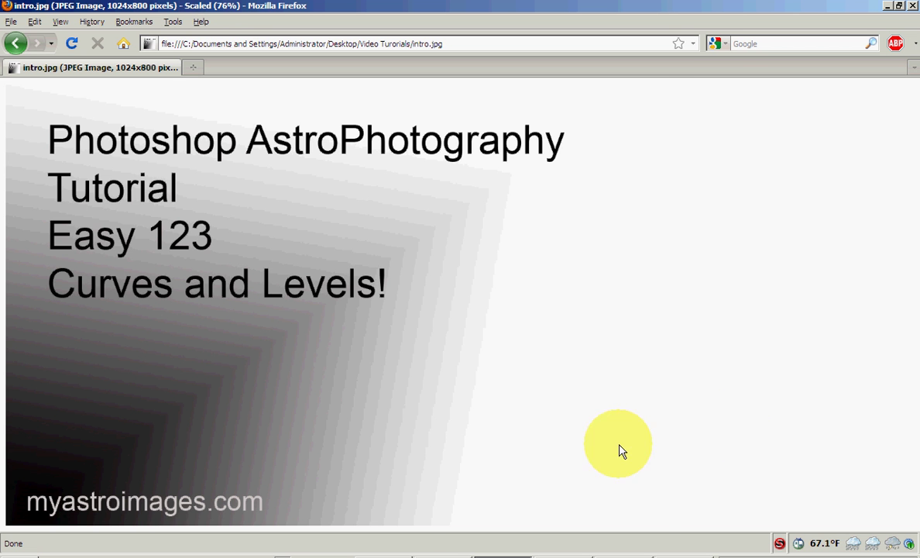
- Switch to the 32-bit greyscale star-field image Autosave.tif in Photoshop
{"action": "left_click", "coordinate": [393, 550]}
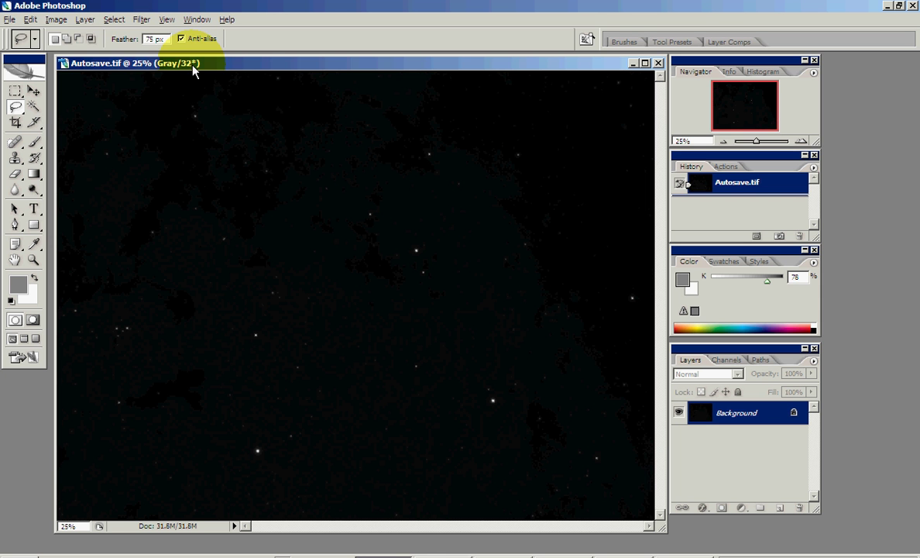
- Convert Autosave.tif to 16 Bits/Channel, keeping the default HDR exposure and gamma
{"action": "left_click", "coordinate": [62, 19]}
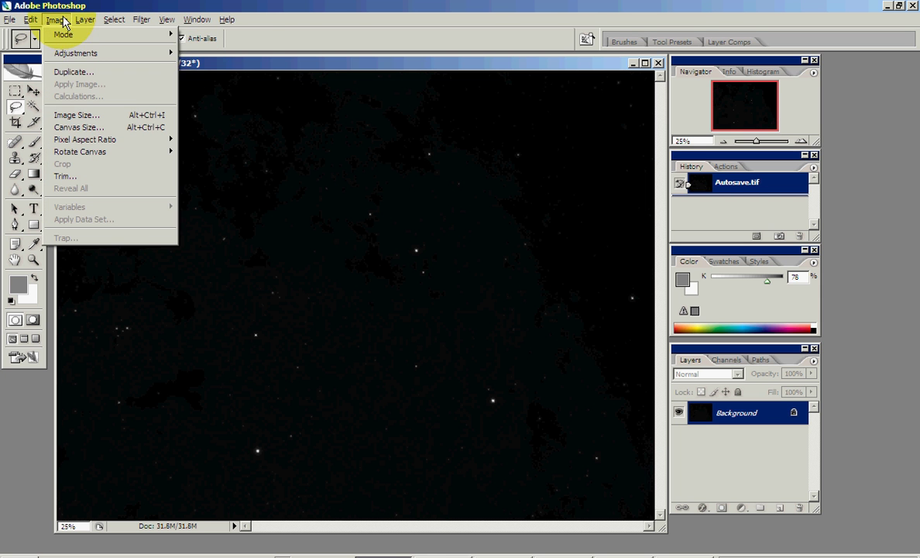
{"action": "mouse_move", "coordinate": [58, 34]}
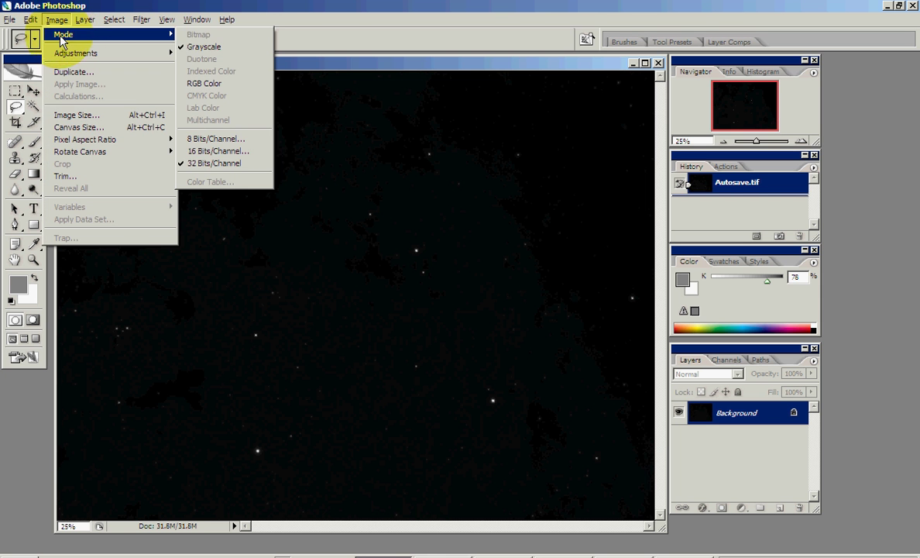
{"action": "left_click", "coordinate": [216, 155]}
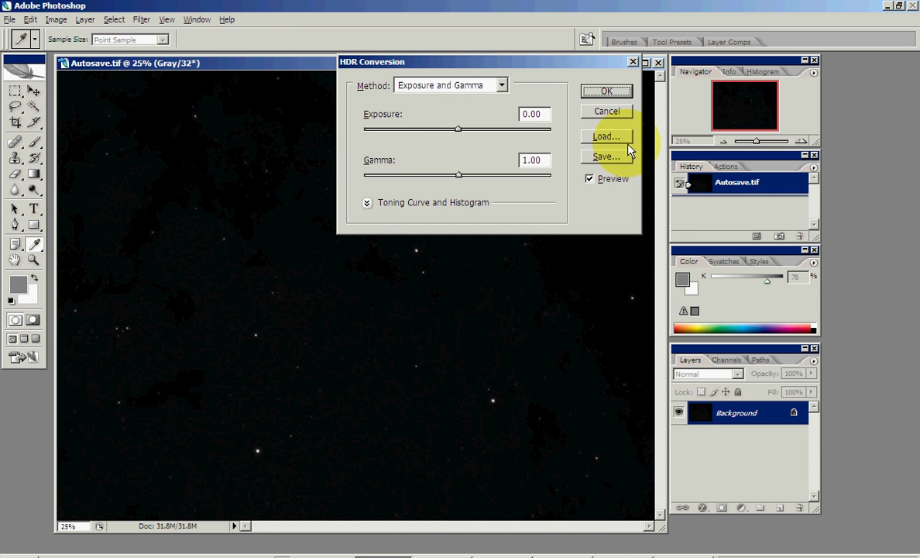
{"action": "left_click", "coordinate": [607, 91]}
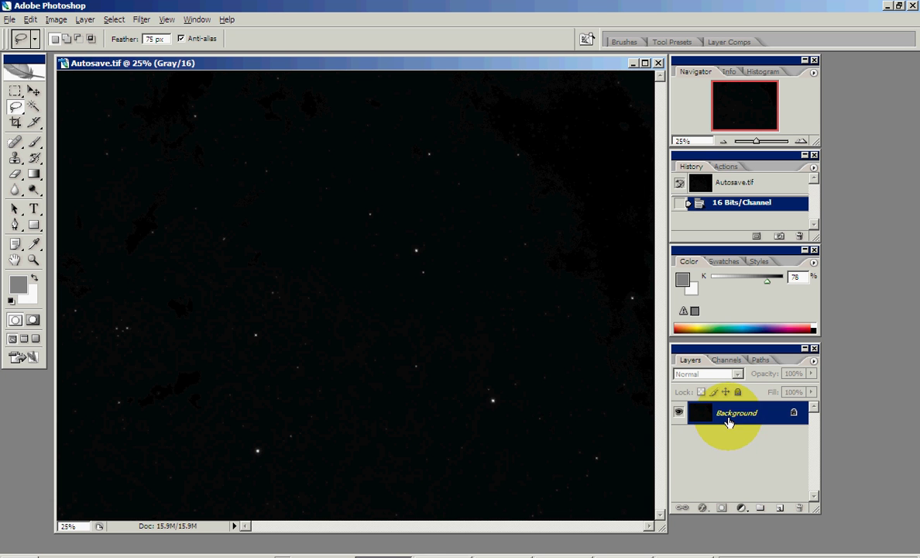
- Duplicate the Background layer as a 'Background copy' layer
{"action": "left_click_drag", "start_coordinate": [712, 420], "coordinate": [779, 507]}
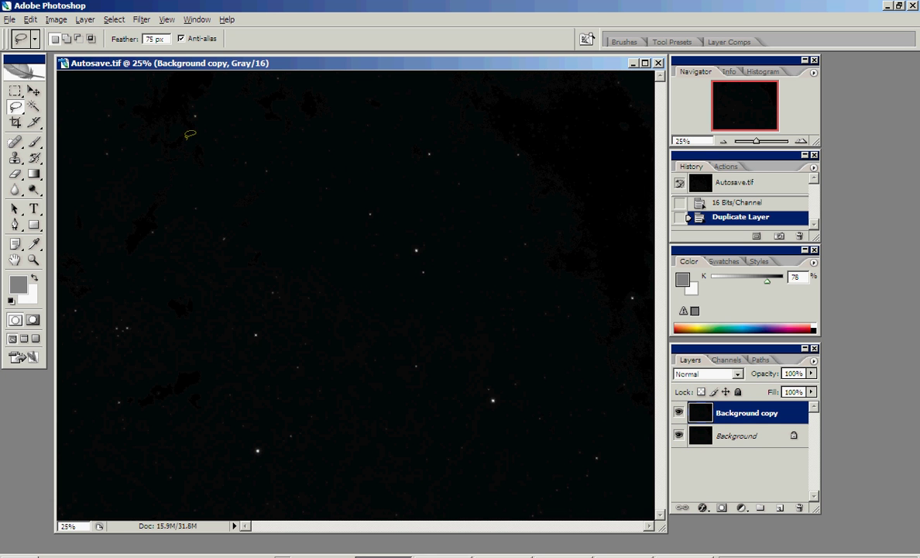
- Open Curves on Background copy and toggle the curve orientation back, leaving a point at 29/29
{"action": "left_click", "coordinate": [57, 21]}
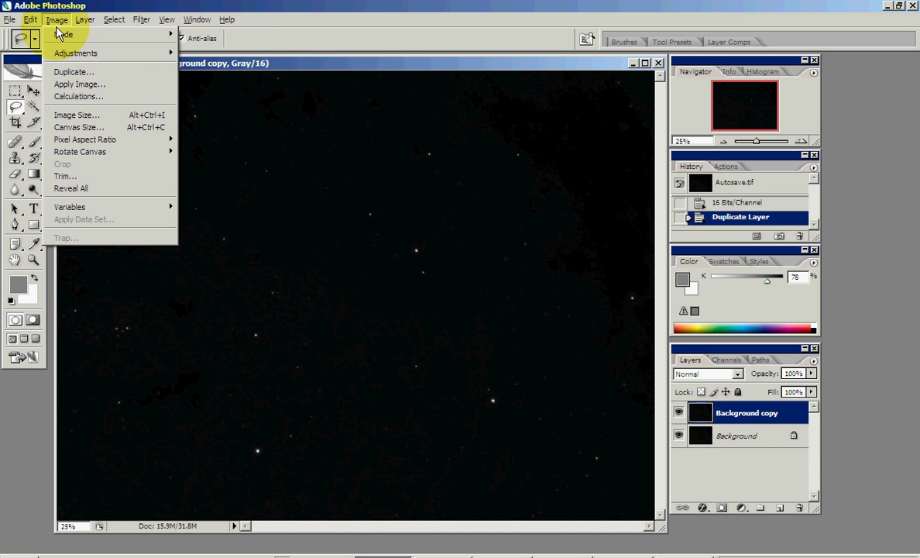
{"action": "mouse_move", "coordinate": [108, 54]}
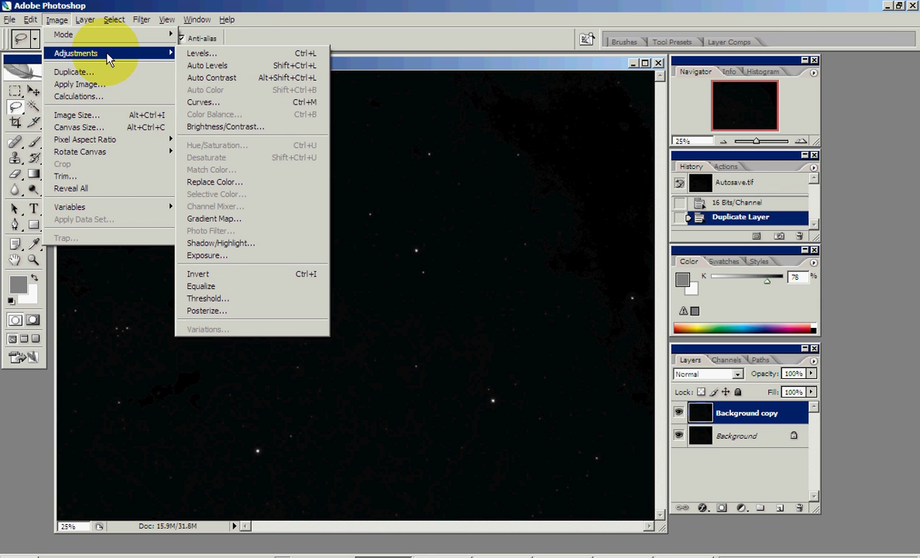
{"action": "left_click", "coordinate": [280, 107]}
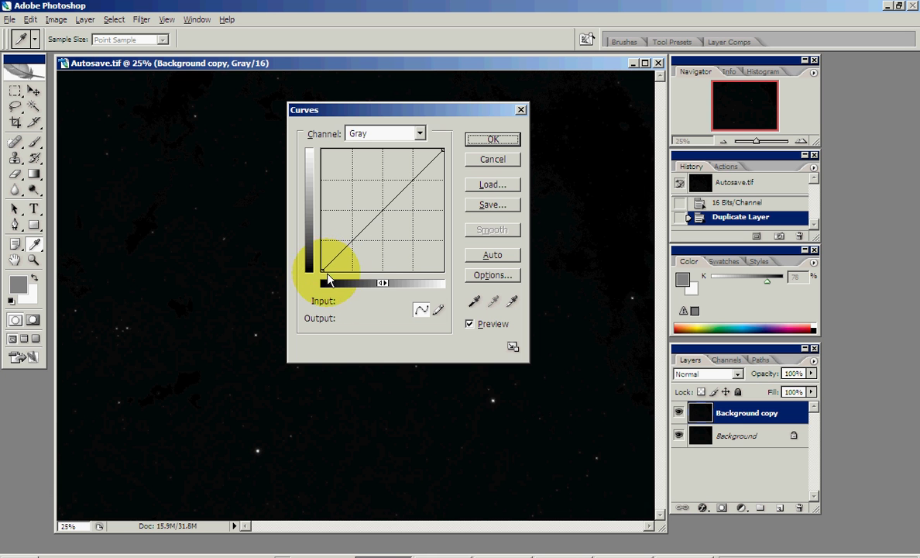
{"action": "left_click", "coordinate": [383, 283]}
{"action": "left_click", "coordinate": [382, 283]}
{"action": "left_click", "coordinate": [384, 284]}
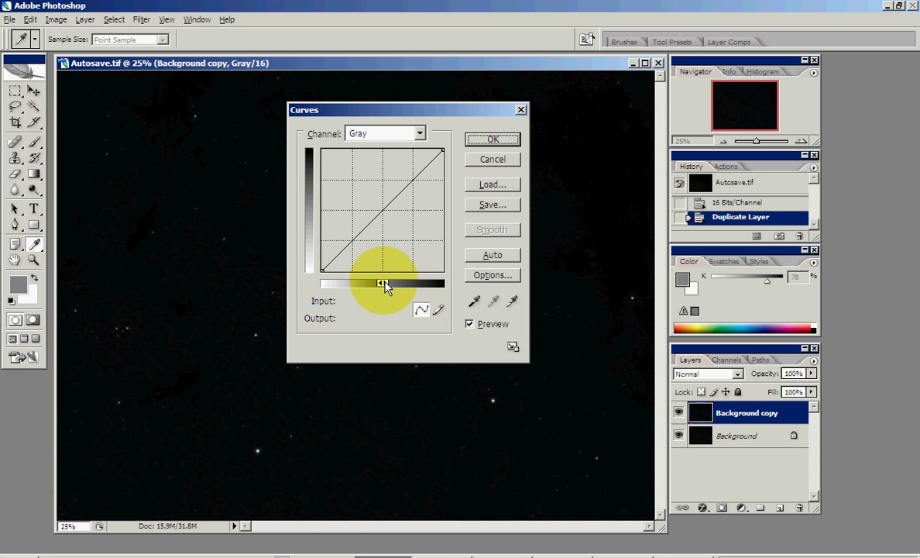
{"action": "left_click", "coordinate": [384, 283]}
{"action": "left_click", "coordinate": [383, 284]}
{"action": "left_click", "coordinate": [383, 284]}
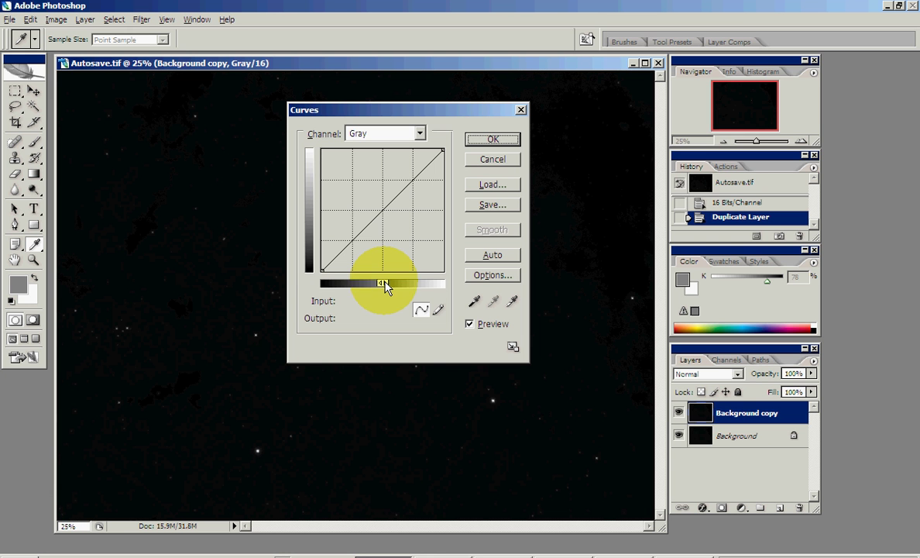
- Apply a curve with points 27→87 and 87→191 and a slightly lowered top endpoint
{"action": "left_click", "coordinate": [336, 256]}
{"action": "left_click_drag", "start_coordinate": [335, 256], "coordinate": [335, 230]}
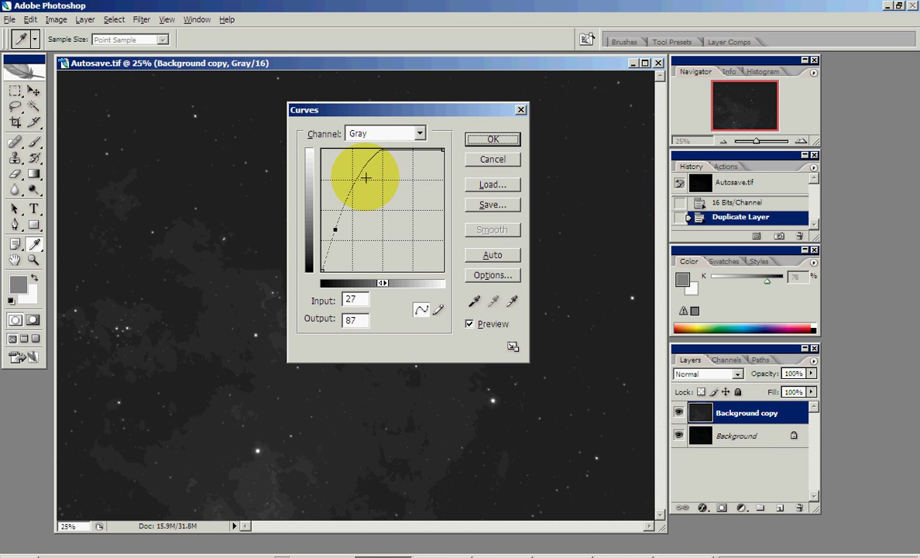
{"action": "left_click_drag", "start_coordinate": [363, 168], "coordinate": [363, 179]}
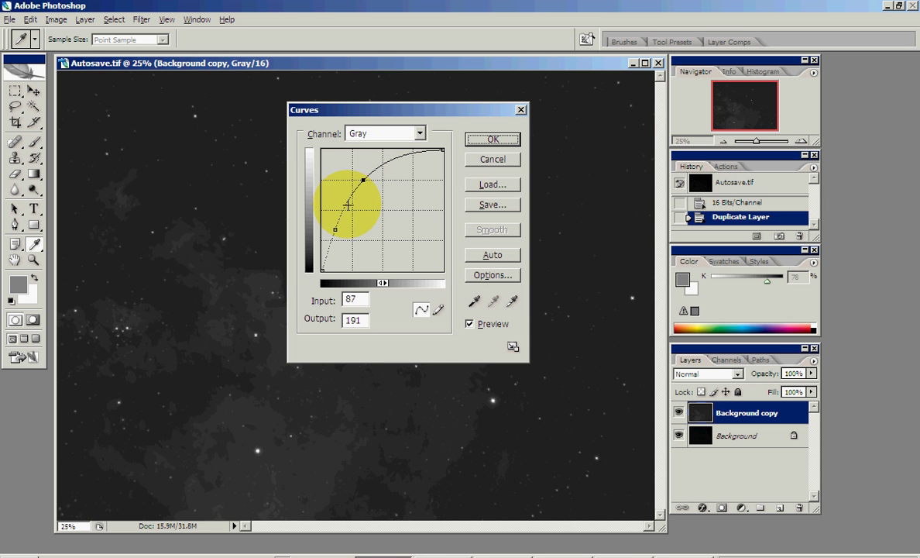
{"action": "left_click_drag", "start_coordinate": [443, 149], "coordinate": [441, 153]}
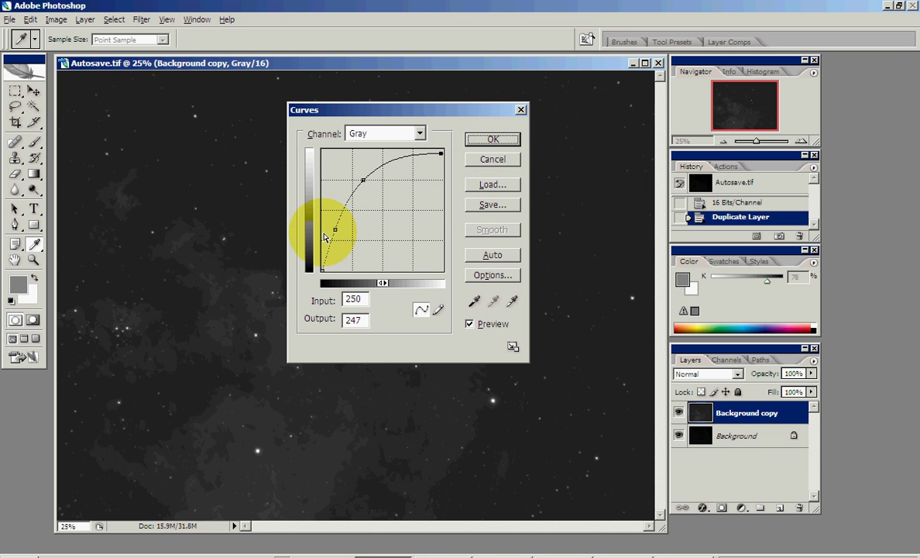
{"action": "left_click", "coordinate": [485, 141]}
{"action": "key", "text": "l"}
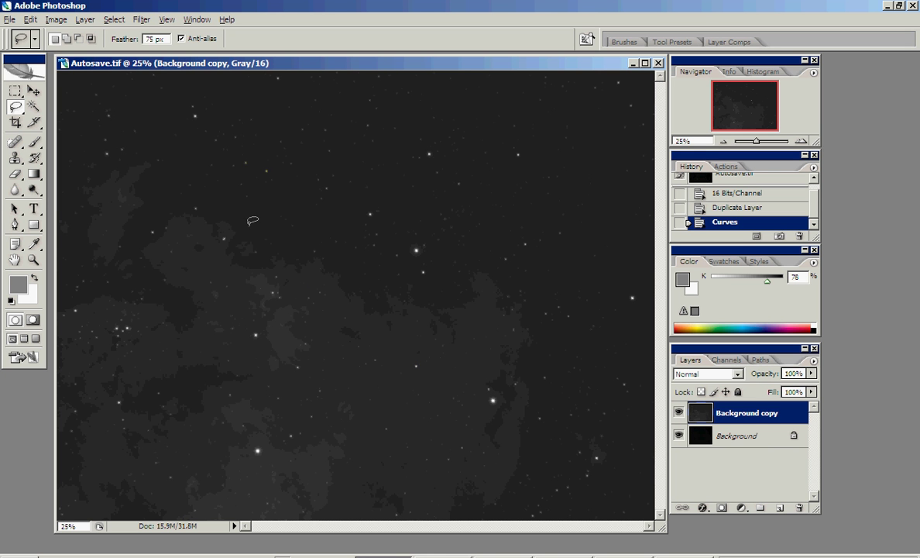
- Apply Levels with the black input point raised to 13
{"action": "left_click", "coordinate": [56, 19]}
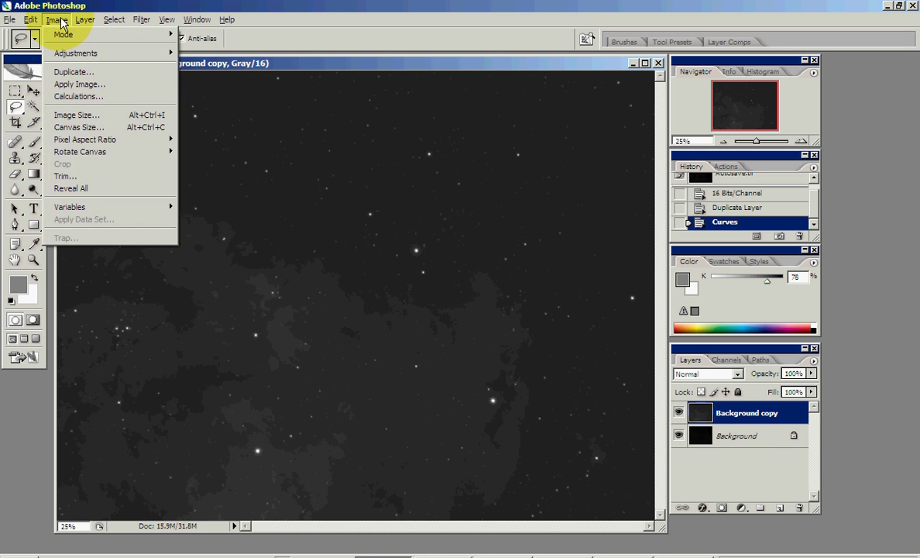
{"action": "mouse_move", "coordinate": [63, 37]}
{"action": "mouse_move", "coordinate": [60, 54]}
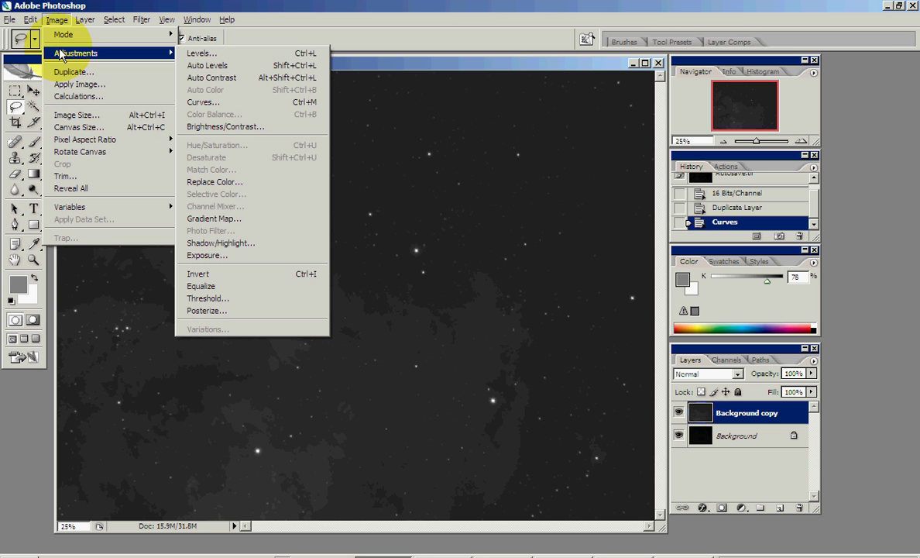
{"action": "left_click", "coordinate": [208, 56]}
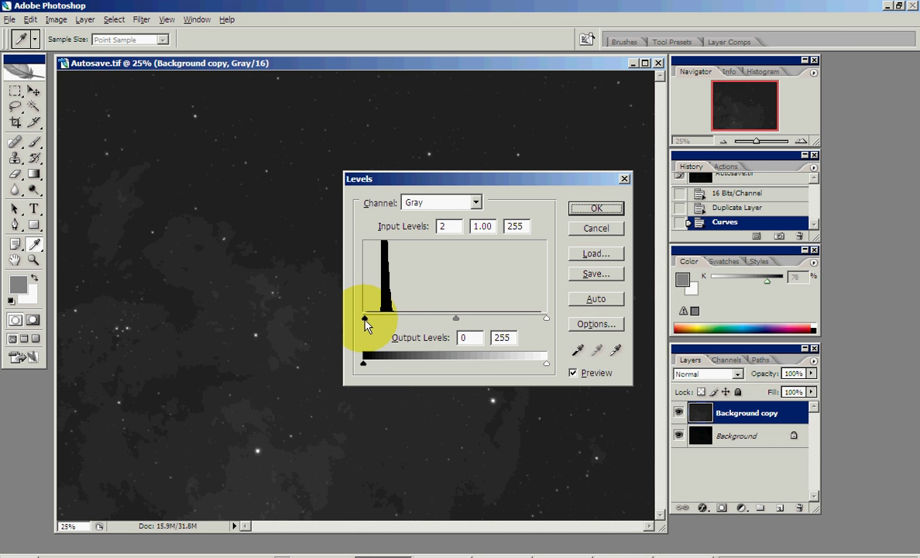
{"action": "left_click_drag", "start_coordinate": [364, 318], "coordinate": [372, 320]}
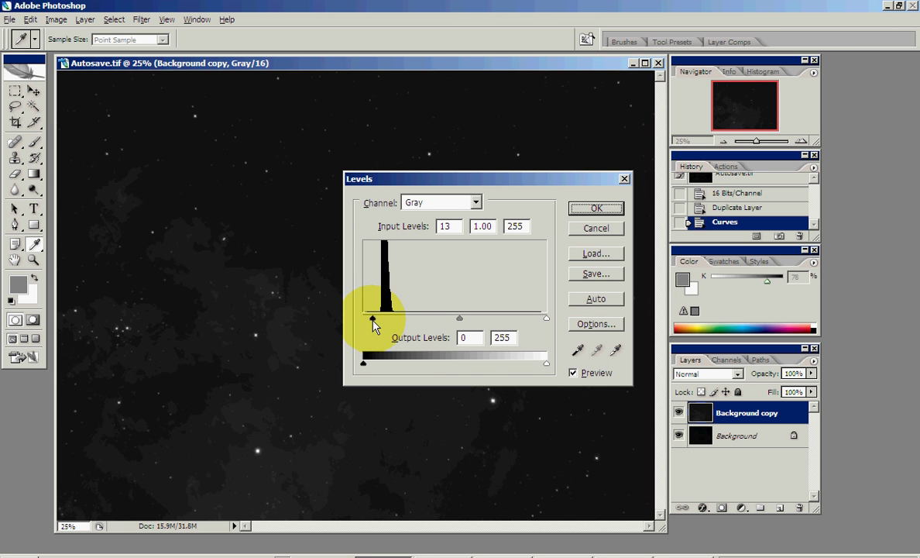
{"action": "left_click", "coordinate": [372, 318]}
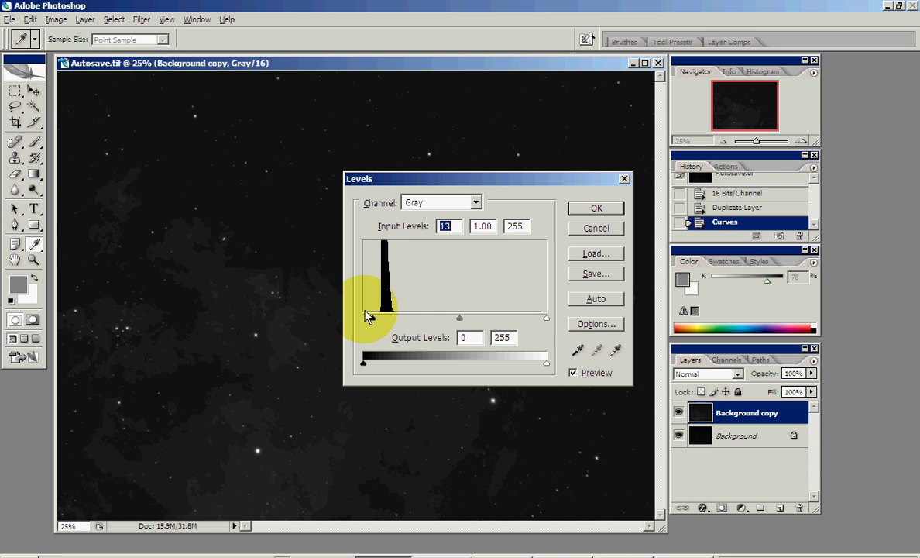
{"action": "left_click", "coordinate": [595, 208]}
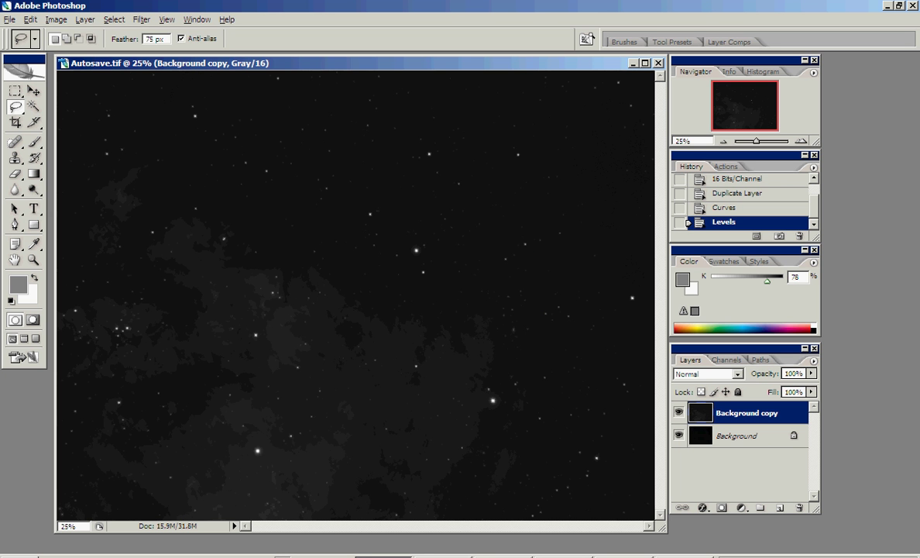
- Apply a second curve with points near 27/90 and 96/199 and top endpoint at 255/246
{"action": "key", "text": "ctrl+m"}
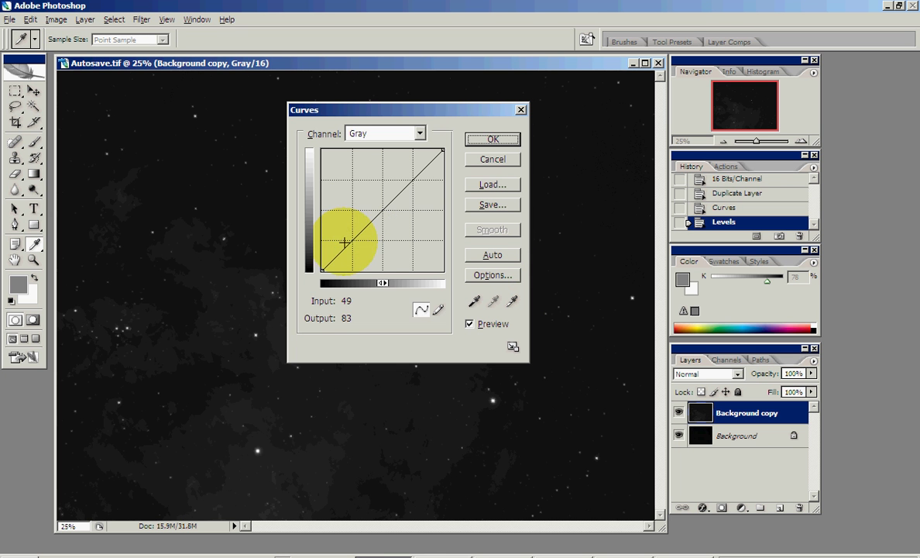
{"action": "left_click_drag", "start_coordinate": [336, 258], "coordinate": [335, 228]}
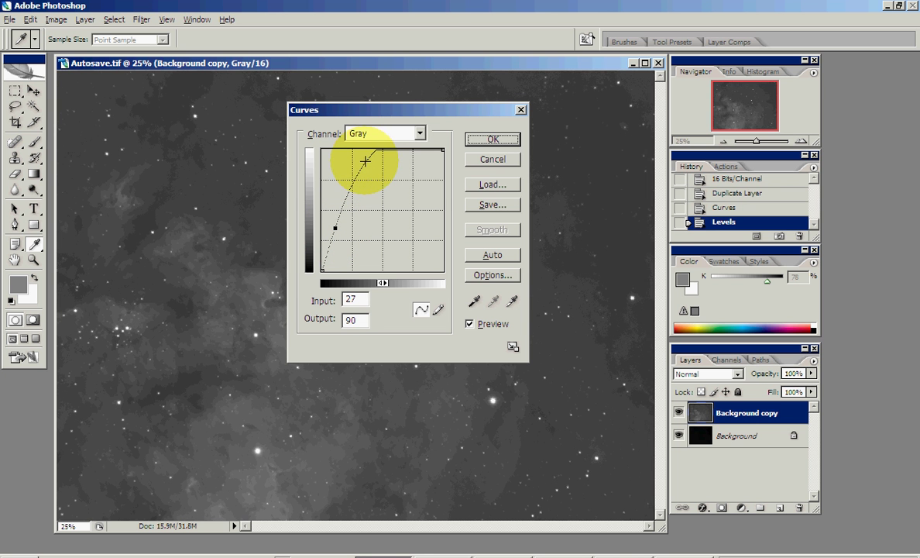
{"action": "left_click_drag", "start_coordinate": [365, 160], "coordinate": [367, 175]}
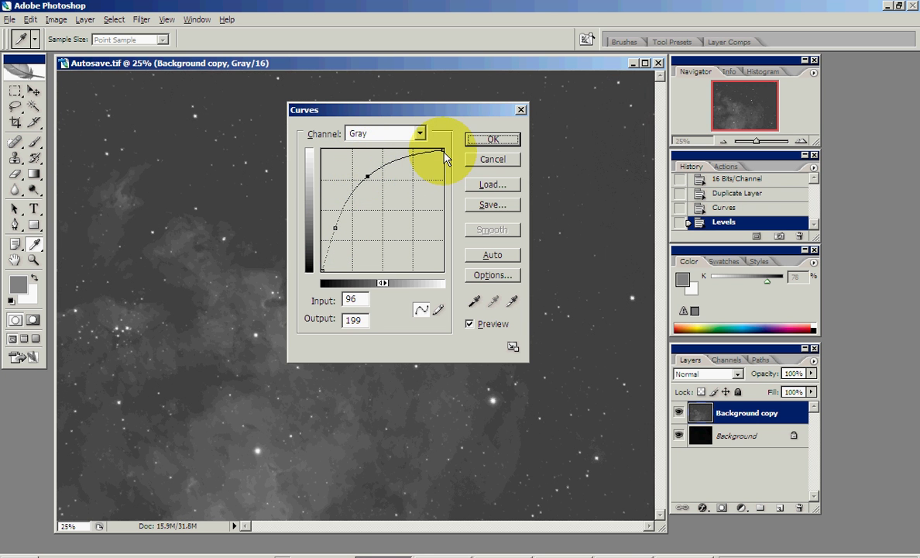
{"action": "left_click_drag", "start_coordinate": [443, 150], "coordinate": [443, 154]}
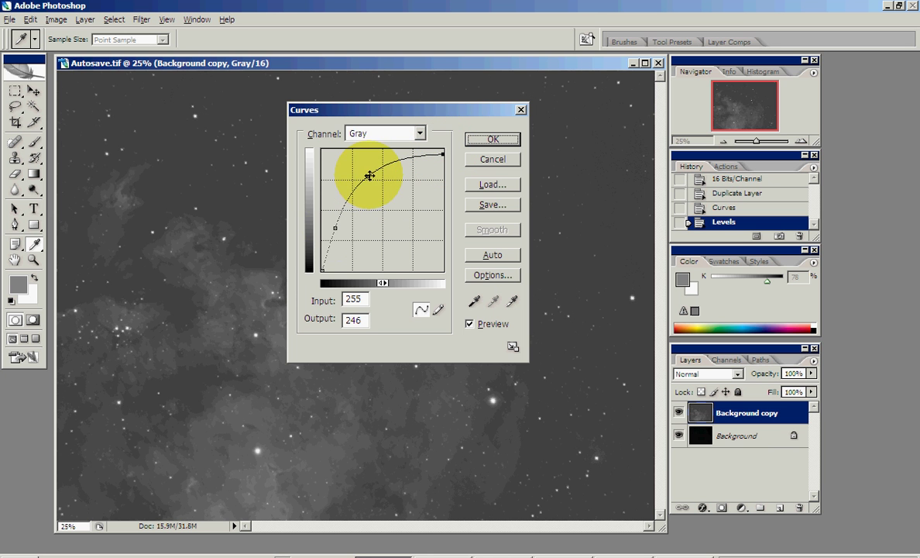
{"action": "left_click", "coordinate": [480, 142]}
{"action": "key", "text": "l"}
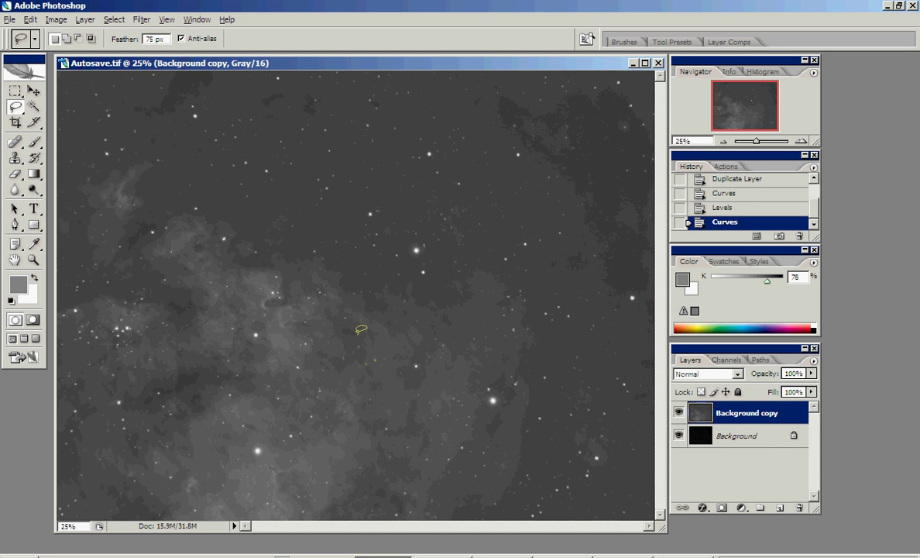
- Apply a second Levels pass with the black input set to 24
{"action": "key", "text": "ctrl+l"}
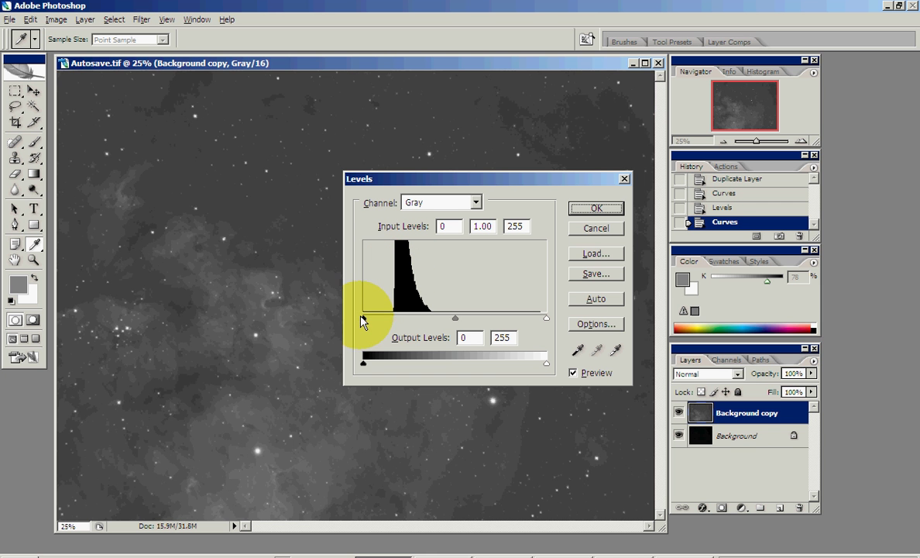
{"action": "left_click_drag", "start_coordinate": [363, 319], "coordinate": [379, 319]}
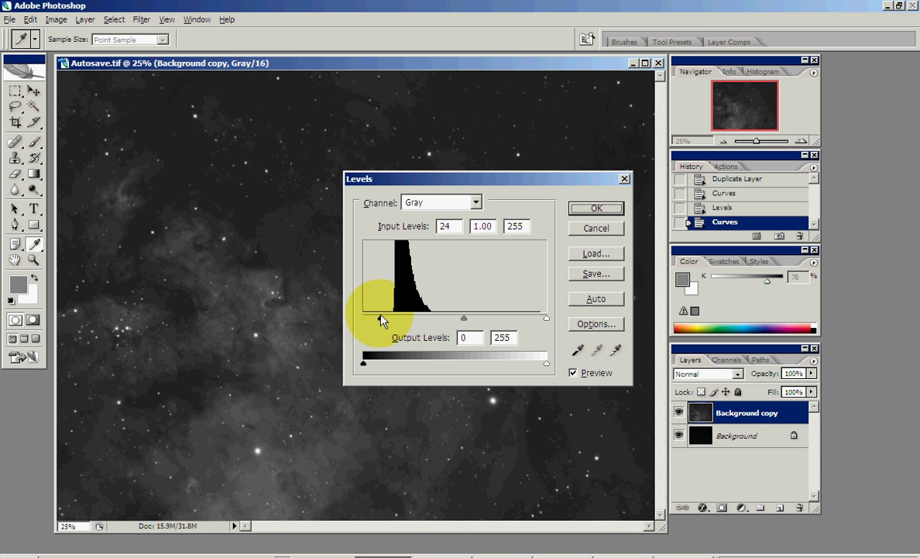
{"action": "left_click", "coordinate": [596, 207]}
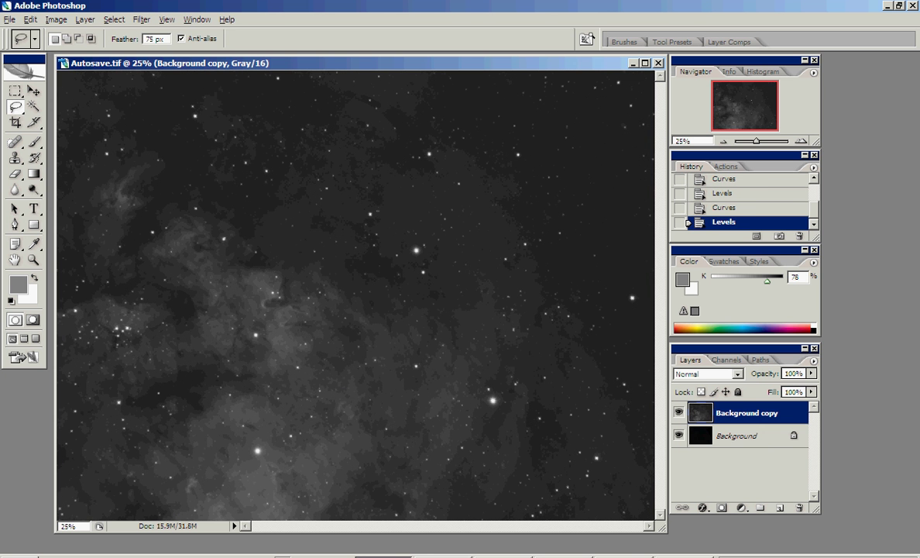
- Apply a third curve lifting shadows to 68, midtones to 91/192, and capping whites at 247
{"action": "key", "text": "ctrl+m"}
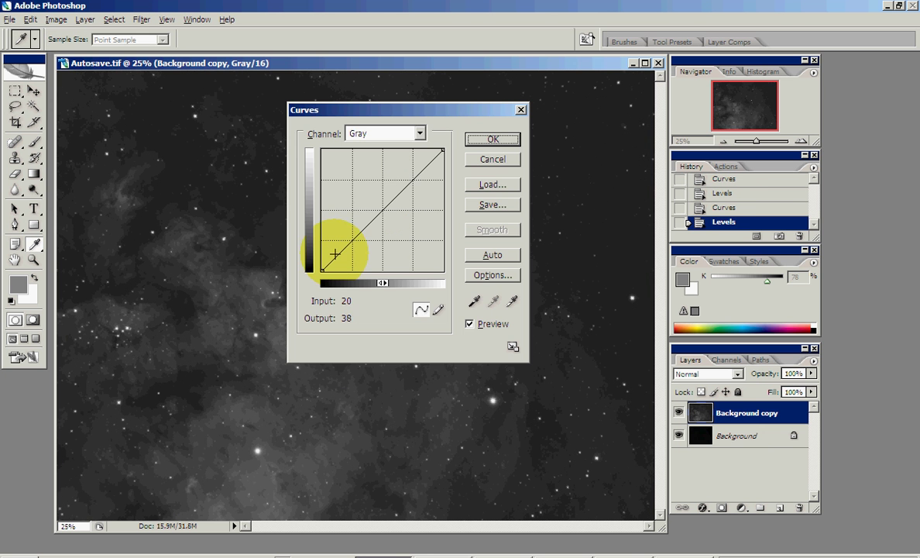
{"action": "left_click_drag", "start_coordinate": [335, 254], "coordinate": [332, 238]}
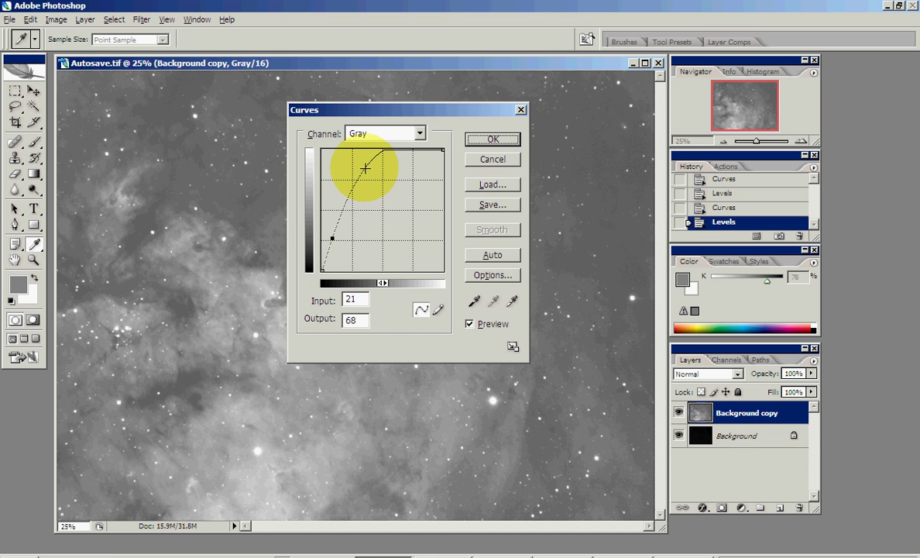
{"action": "left_click_drag", "start_coordinate": [364, 167], "coordinate": [365, 180]}
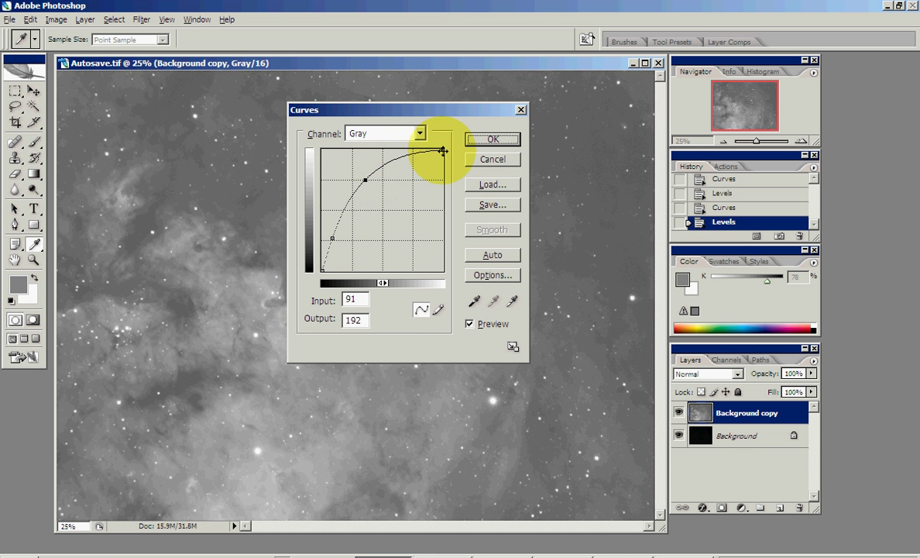
{"action": "left_click_drag", "start_coordinate": [443, 150], "coordinate": [443, 153]}
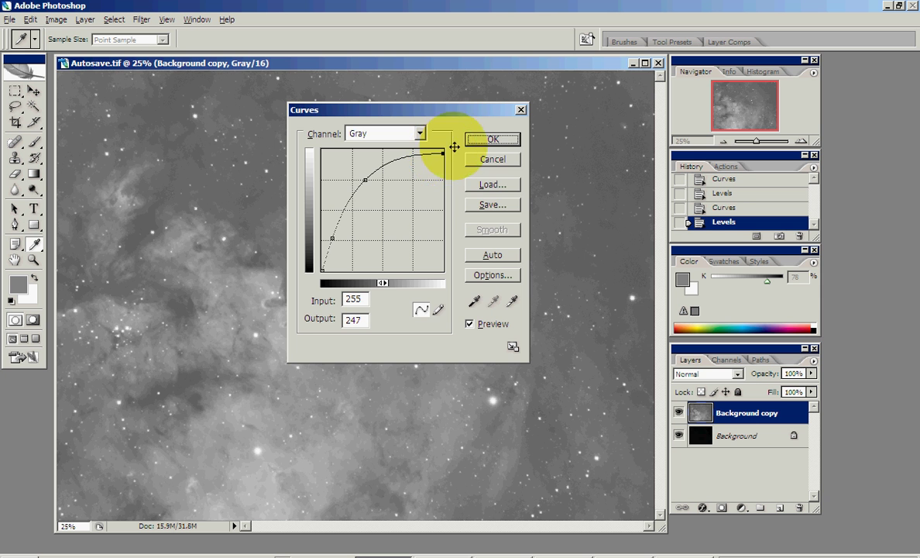
{"action": "left_click", "coordinate": [492, 138]}
{"action": "key", "text": "l"}
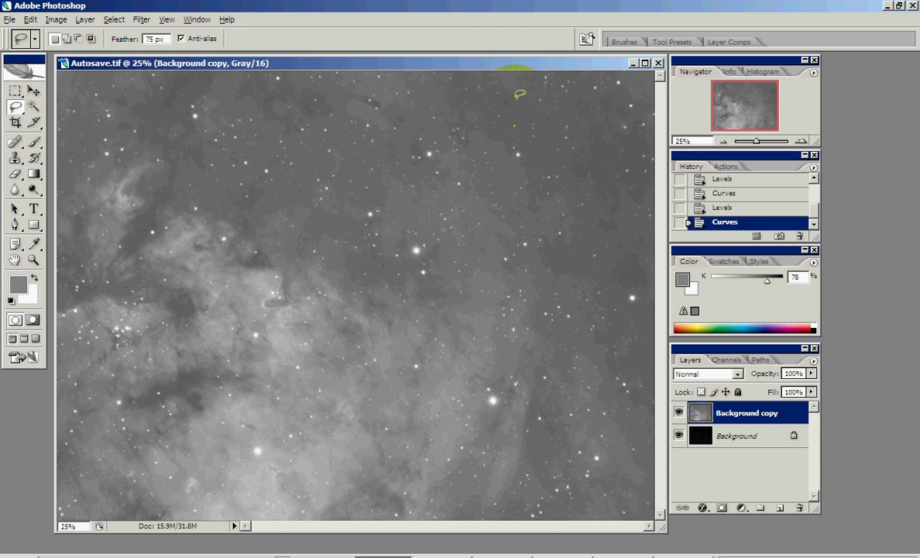
- Apply a third Levels pass with the black input point moved to 42
{"action": "key", "text": "ctrl+l"}
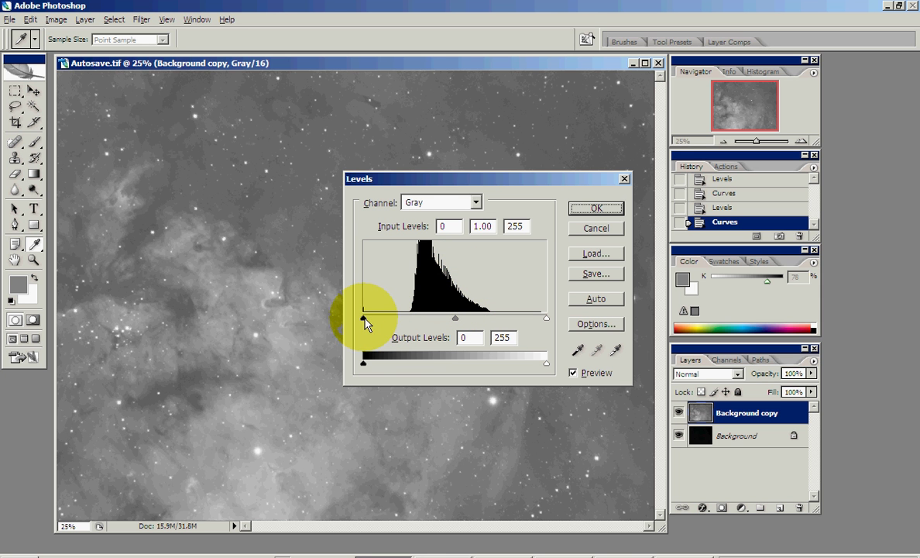
{"action": "left_click_drag", "start_coordinate": [365, 319], "coordinate": [394, 319]}
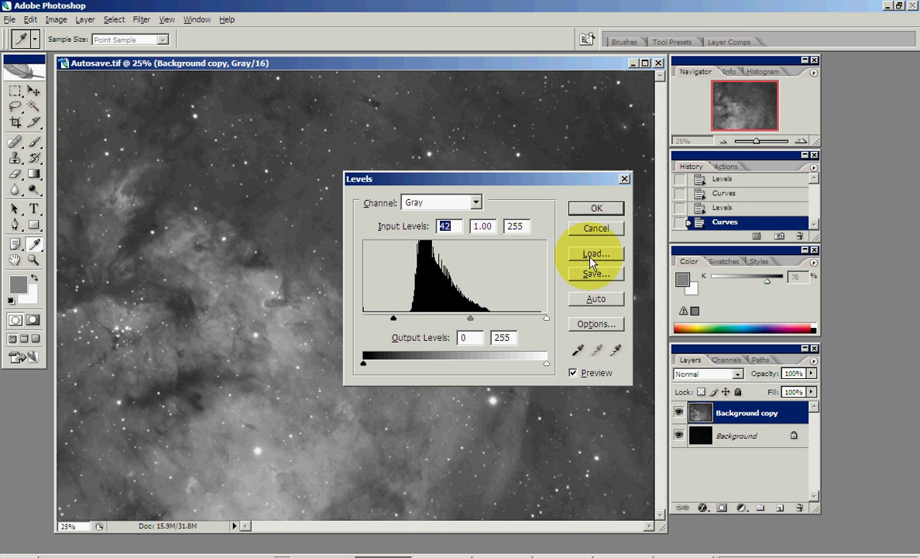
{"action": "left_click", "coordinate": [574, 213]}
{"action": "key", "text": "l"}
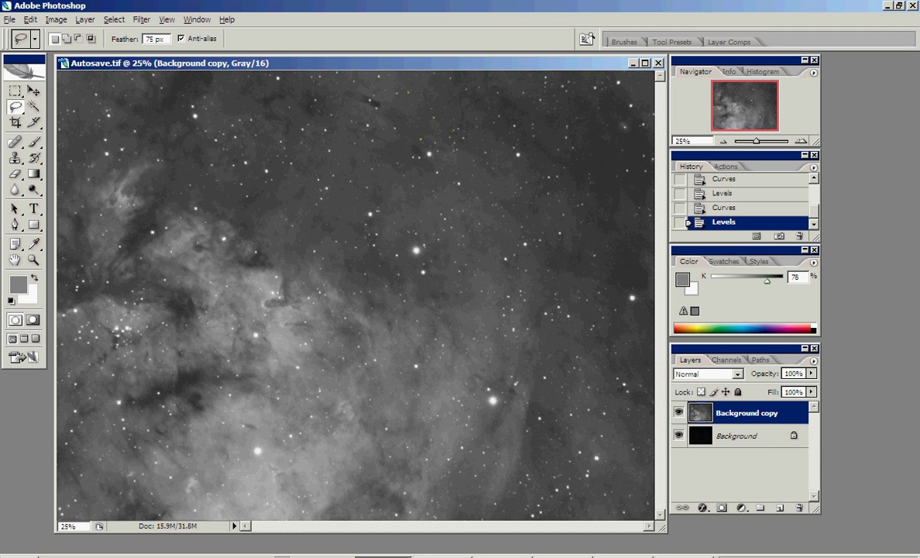
- Add a Curves adjustment lifting input 64 to 97 and lowering the white point to 247
{"action": "key", "text": "ctrl+m"}
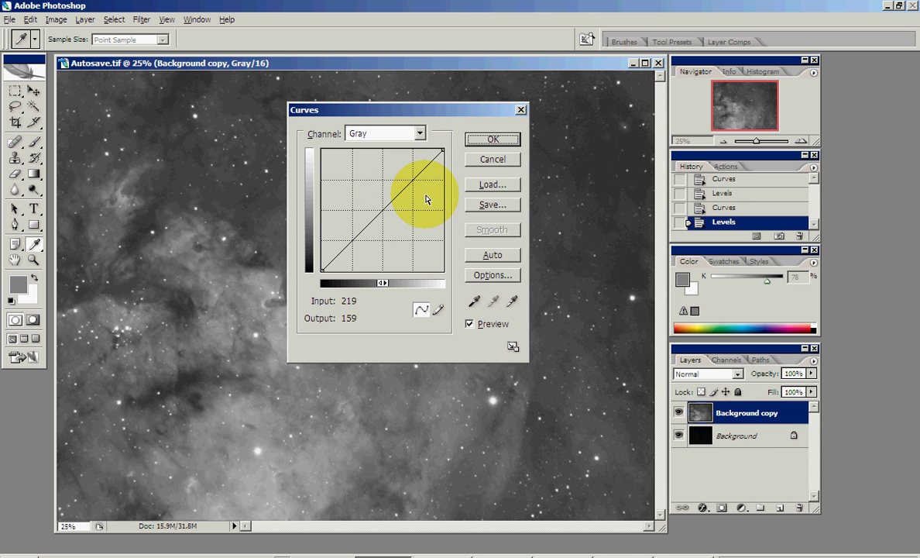
{"action": "left_click", "coordinate": [353, 237]}
{"action": "left_click_drag", "start_coordinate": [354, 237], "coordinate": [352, 224]}
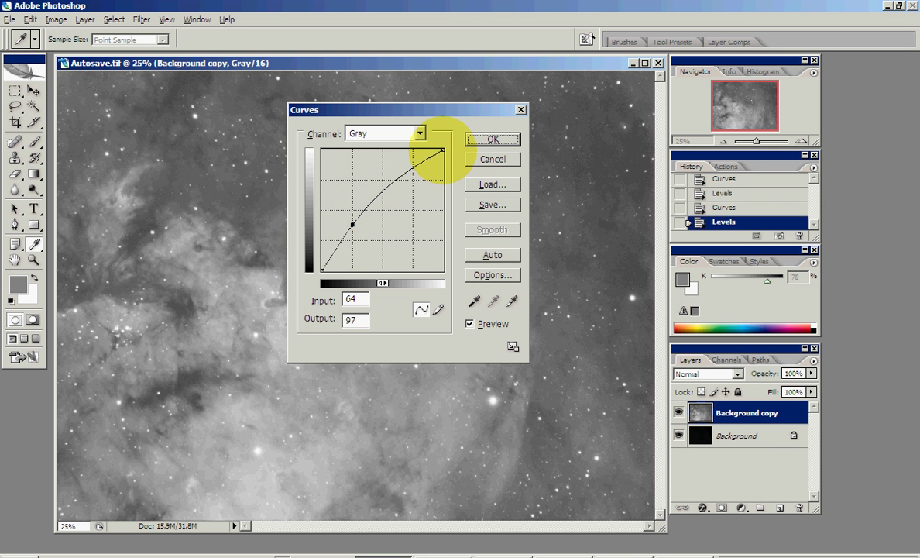
{"action": "left_click_drag", "start_coordinate": [443, 150], "coordinate": [443, 155]}
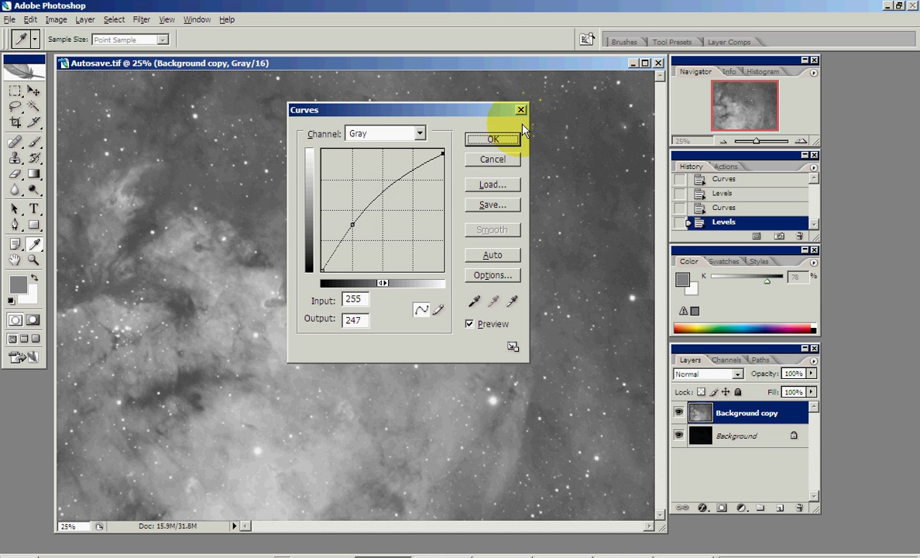
- Apply the curve, then add a Levels adjustment with the black input raised to 42
{"action": "left_click", "coordinate": [494, 140]}
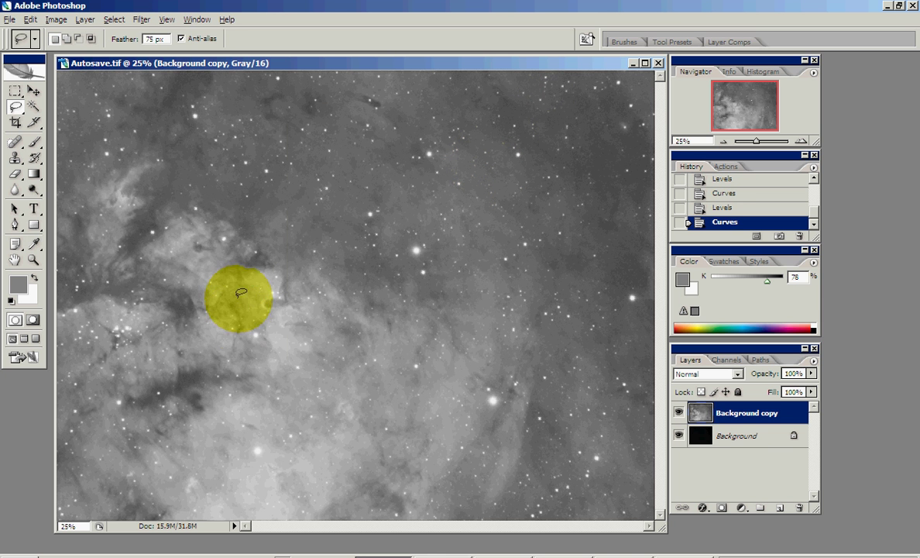
{"action": "key", "text": "ctrl+l"}
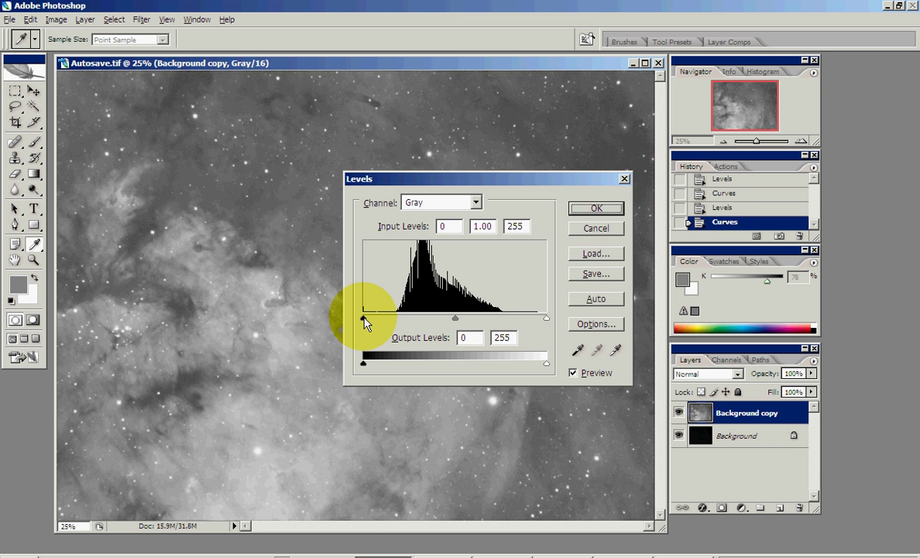
{"action": "left_click_drag", "start_coordinate": [365, 322], "coordinate": [396, 319]}
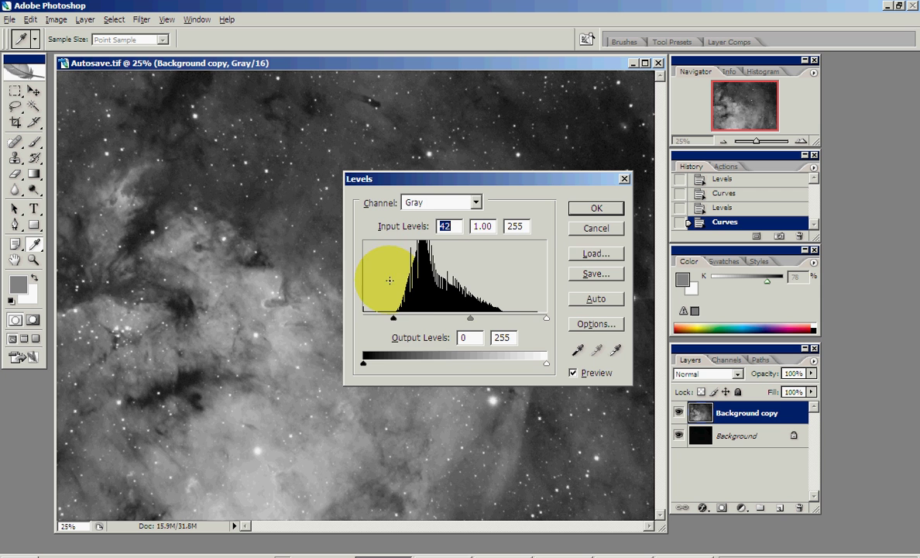
{"action": "left_click", "coordinate": [601, 210]}
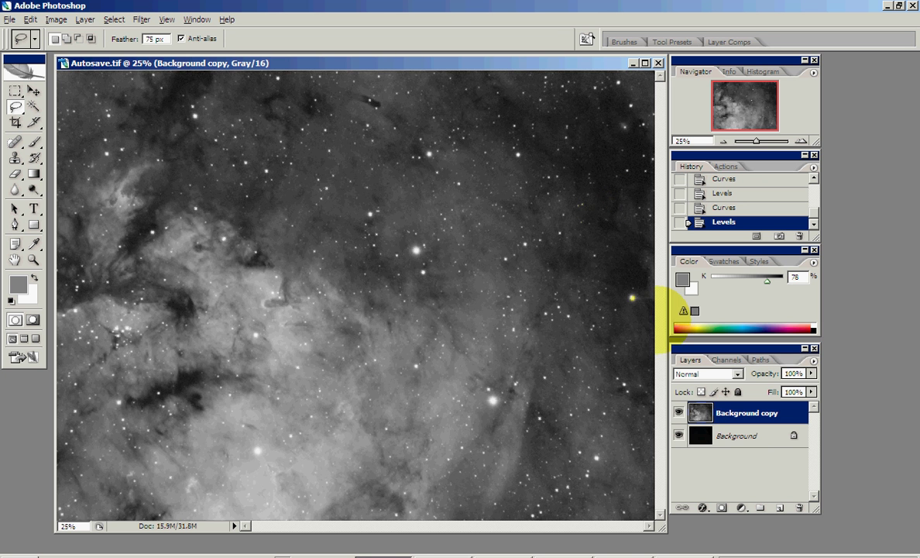
{"action": "left_click", "coordinate": [678, 416]}
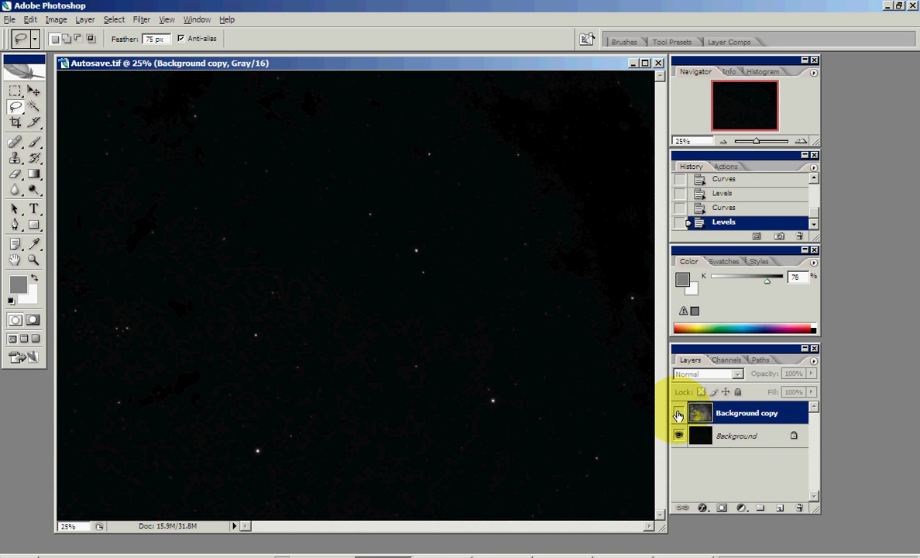
{"action": "left_click", "coordinate": [679, 415]}
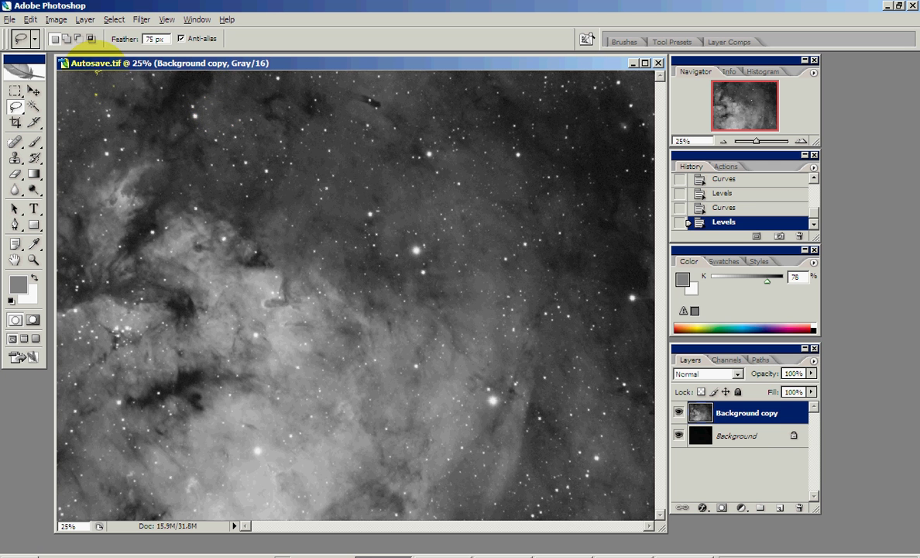
- Apply an S-curve with midpoint, upper and lower anchors, darkening shadows and raising highlights
{"action": "key", "text": "ctrl+m"}
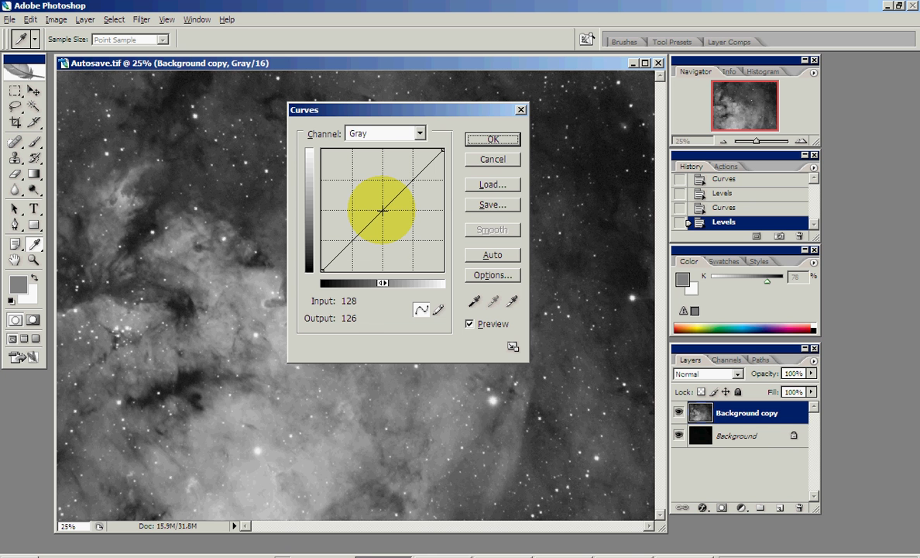
{"action": "left_click", "coordinate": [383, 210]}
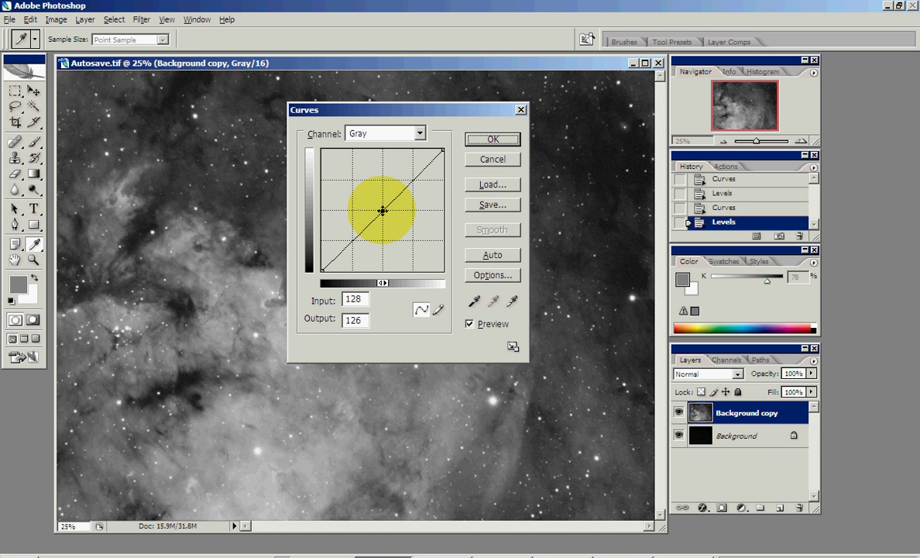
{"action": "left_click", "coordinate": [414, 179]}
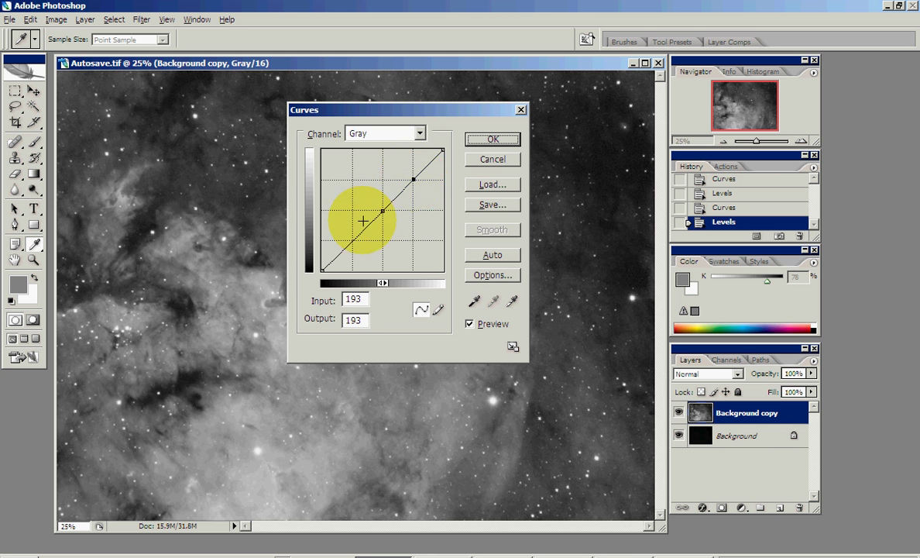
{"action": "left_click", "coordinate": [351, 241]}
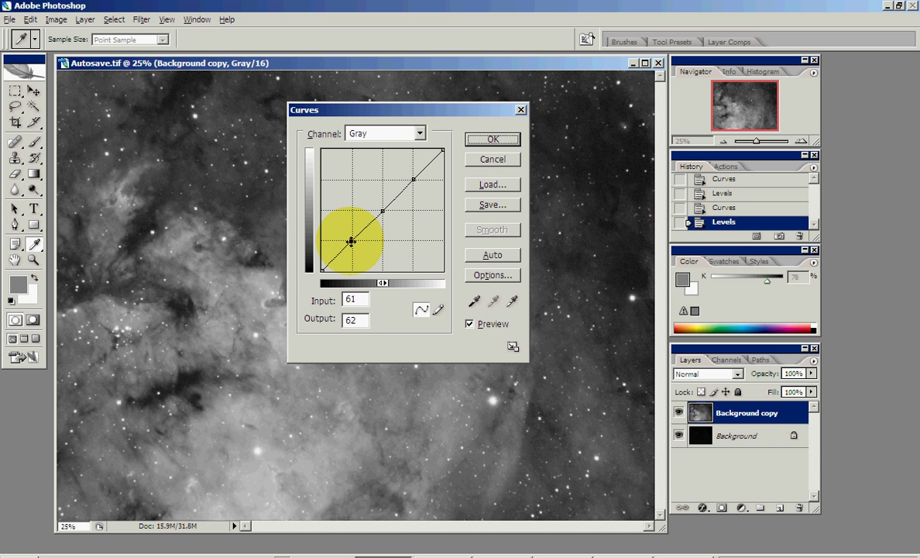
{"action": "left_click_drag", "start_coordinate": [352, 240], "coordinate": [353, 249]}
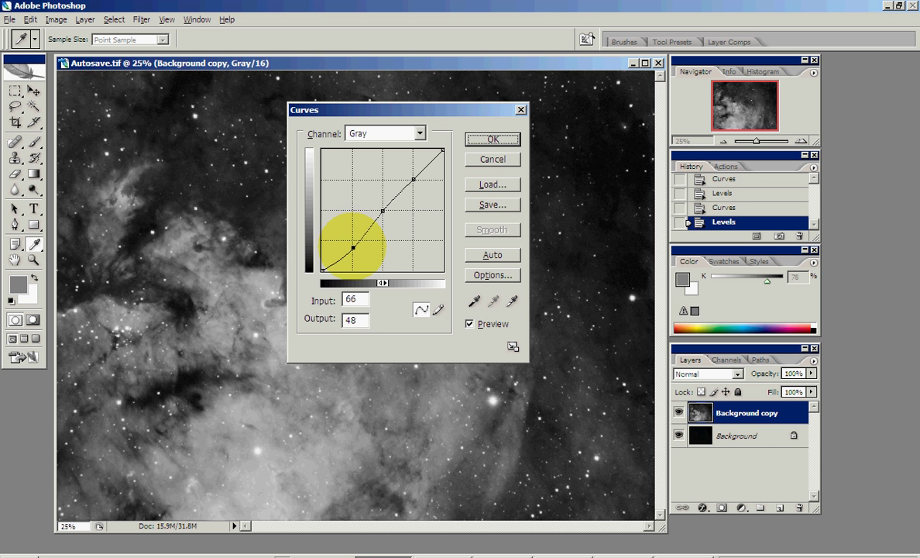
{"action": "left_click", "coordinate": [413, 178]}
{"action": "left_click_drag", "start_coordinate": [413, 179], "coordinate": [409, 174]}
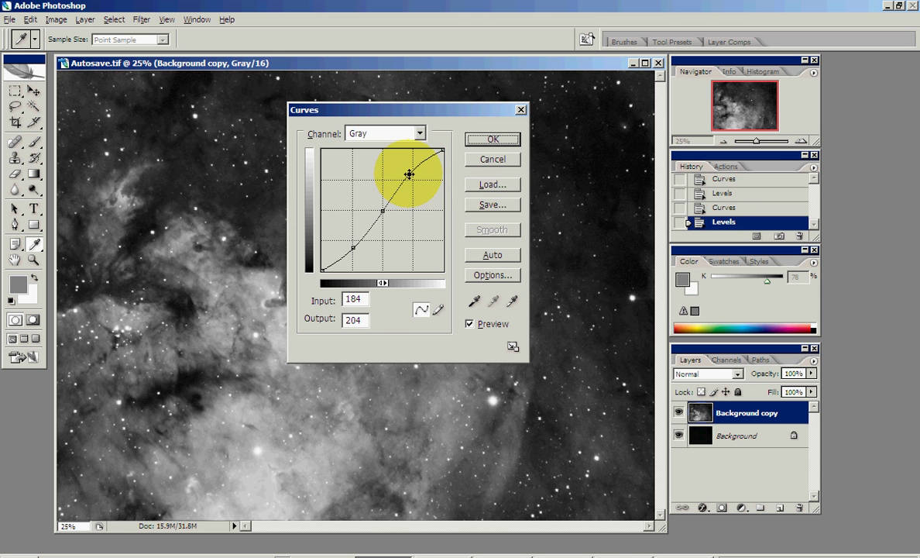
{"action": "left_click_drag", "start_coordinate": [448, 110], "coordinate": [636, 84]}
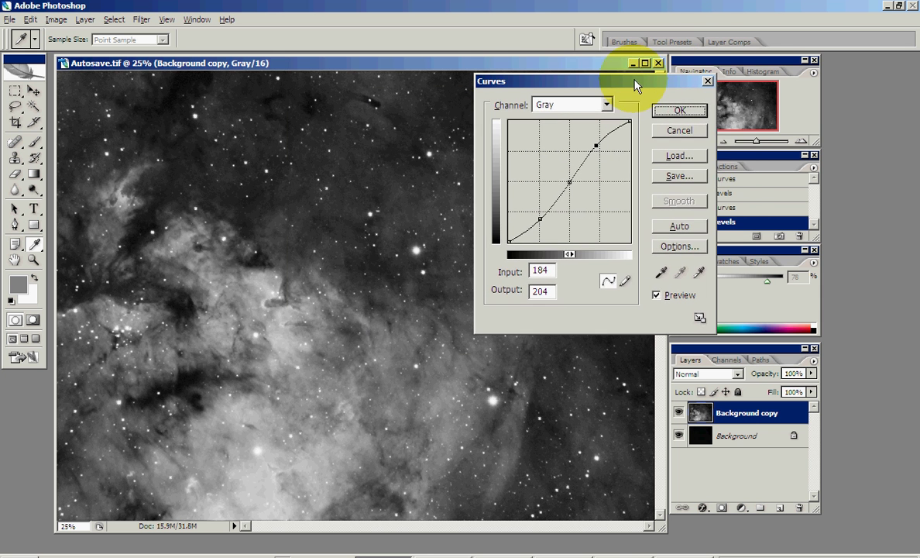
{"action": "left_click", "coordinate": [679, 111]}
{"action": "key", "text": "l"}
- Switch to Firefox showing outro.jpg, the MyAstroImages.com monthly contest promotion
{"action": "mouse_move", "coordinate": [226, 328]}
{"action": "left_mouse_down"}
{"action": "mouse_move", "coordinate": [173, 377]}
{"action": "mouse_move", "coordinate": [233, 386]}
{"action": "mouse_move", "coordinate": [223, 415]}
{"action": "mouse_move", "coordinate": [173, 399]}
{"action": "mouse_move", "coordinate": [199, 393]}
{"action": "mouse_move", "coordinate": [226, 370]}
{"action": "mouse_move", "coordinate": [180, 370]}
{"action": "mouse_move", "coordinate": [256, 341]}
{"action": "left_mouse_up"}
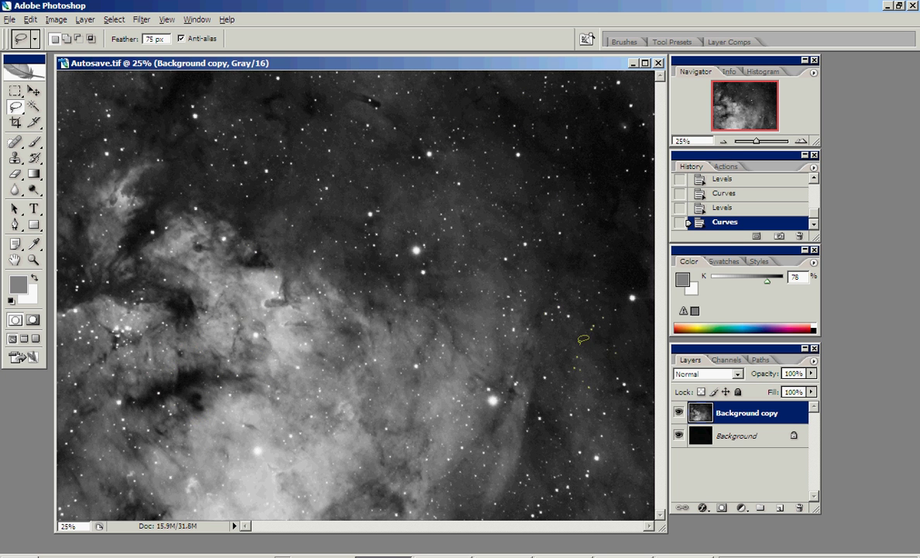
{"action": "left_click", "coordinate": [725, 409]}
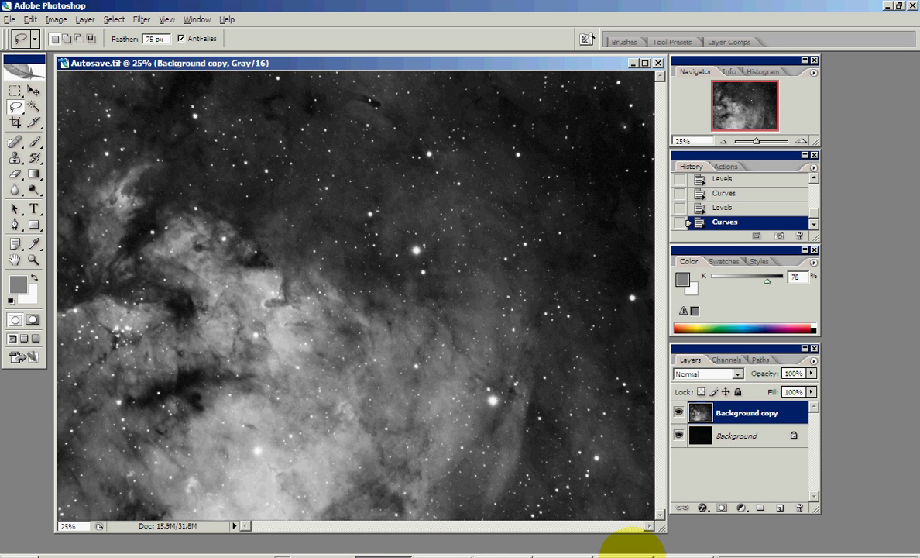
{"action": "left_click", "coordinate": [610, 547]}
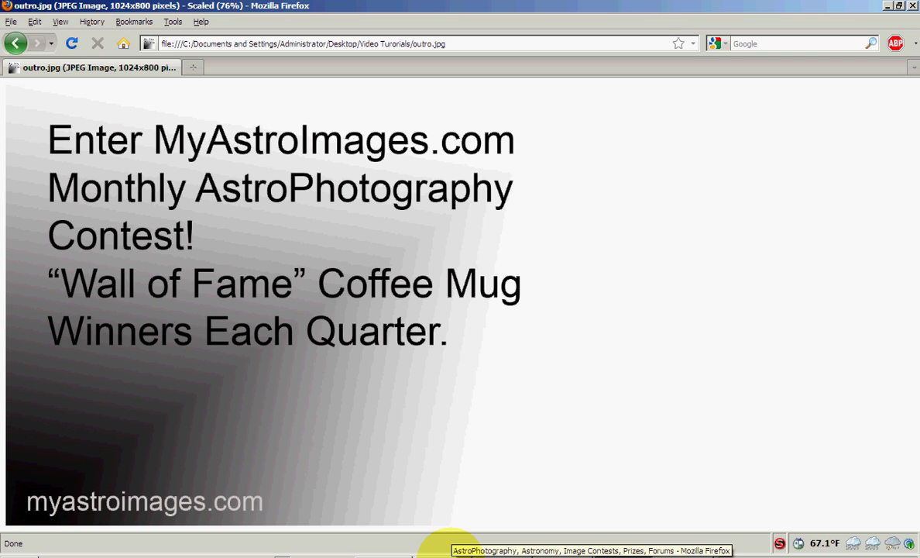
{"action": "left_click", "coordinate": [443, 552]}
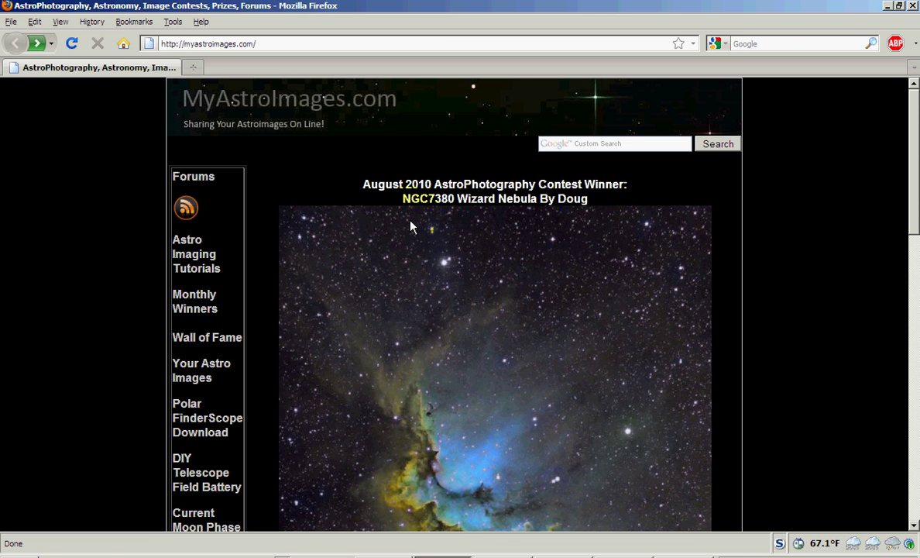
{"action": "left_click", "coordinate": [196, 178]}
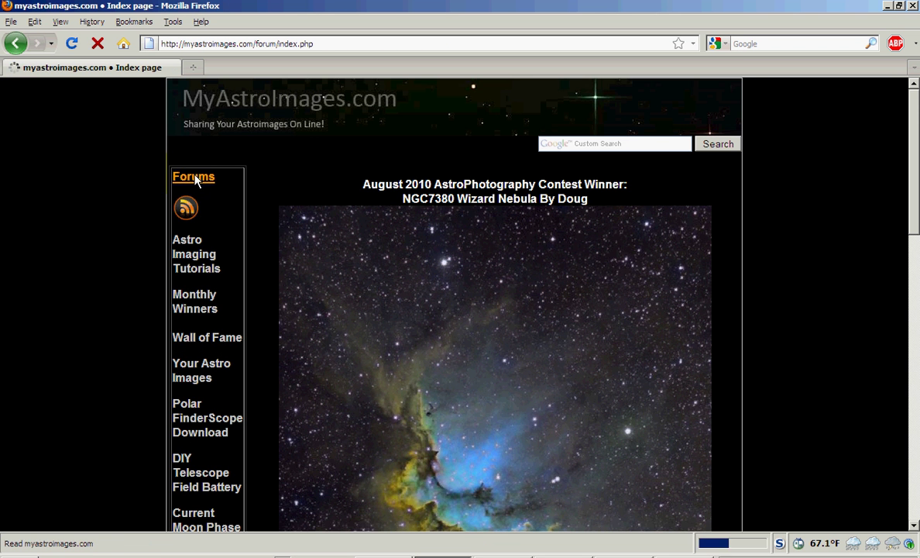
{"action": "scroll", "coordinate": [207, 272], "scroll_direction": "down", "scroll_amount": 4}
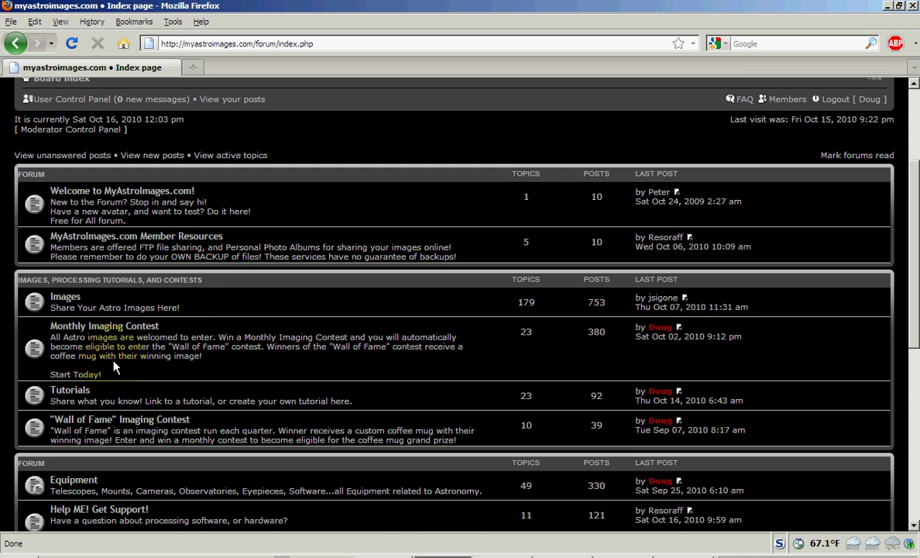
{"action": "left_click", "coordinate": [93, 326]}
{"action": "scroll", "coordinate": [230, 280], "scroll_direction": "down", "scroll_amount": 5}
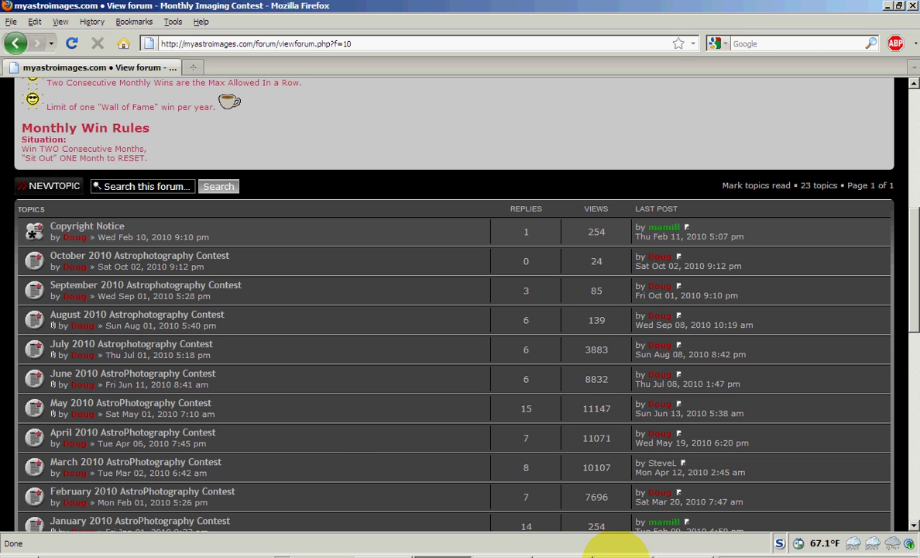
{"action": "left_click", "coordinate": [632, 554]}
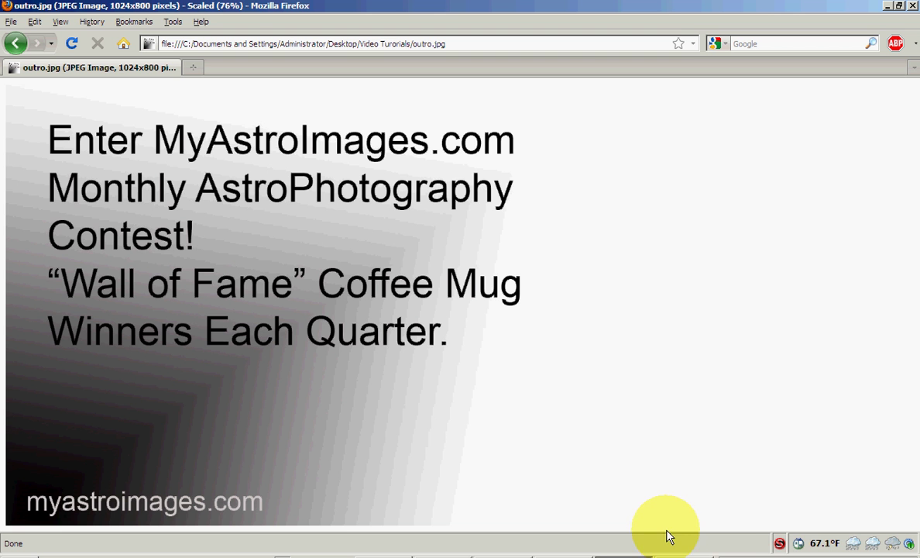
{"action": "right_click", "coordinate": [726, 553]}
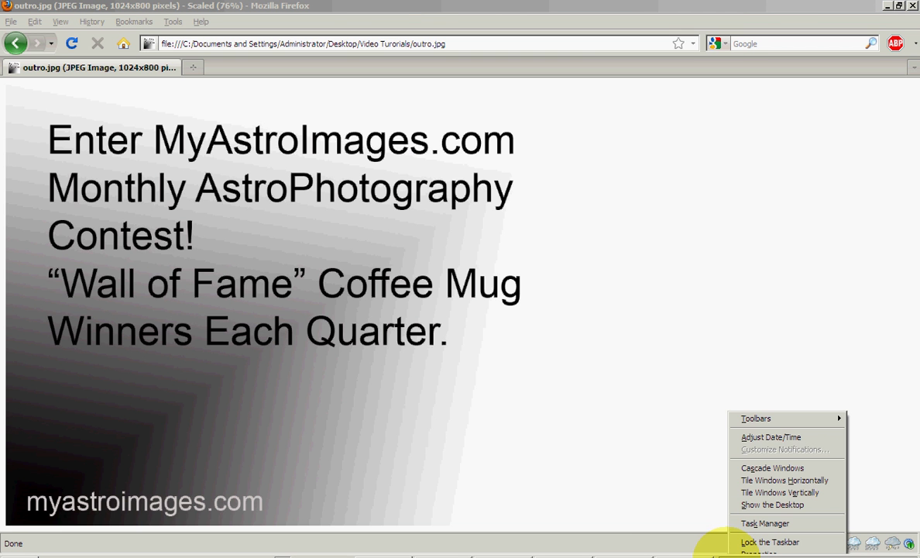
{"action": "right_click", "coordinate": [720, 547]}
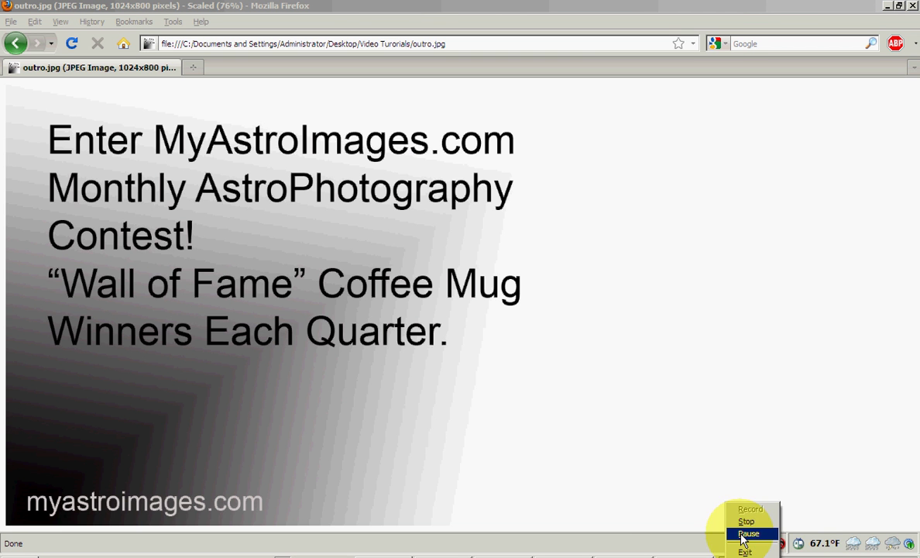